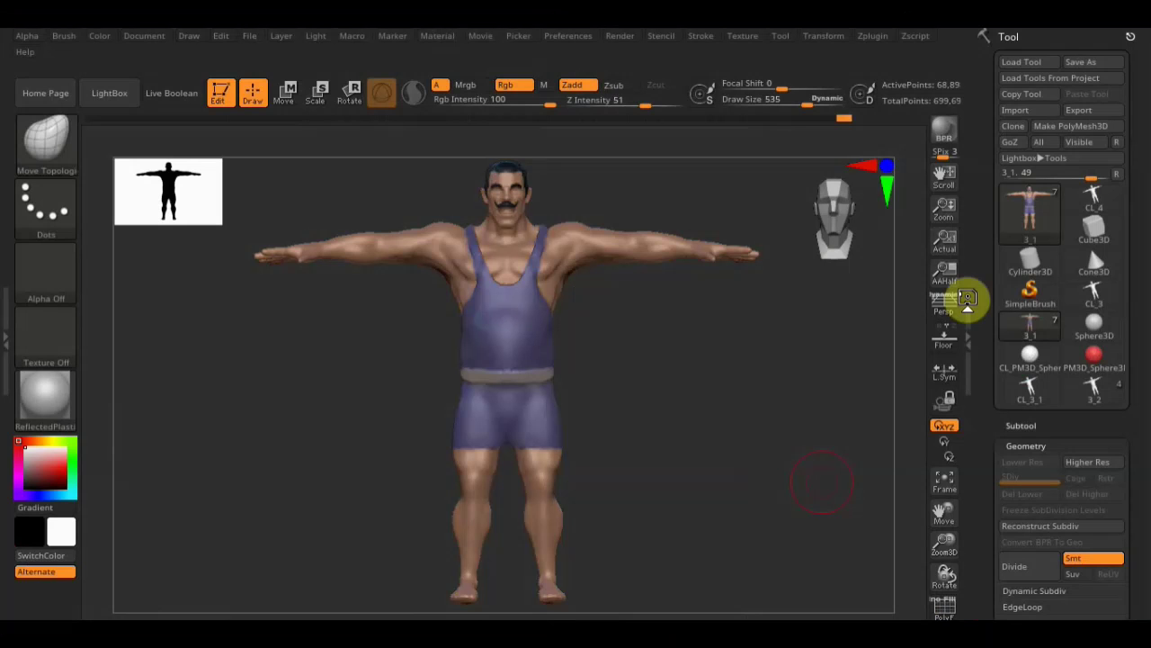
# Expand the Multi Map Exporter options from the installed plugins list.
pyautogui.click(567, 35)
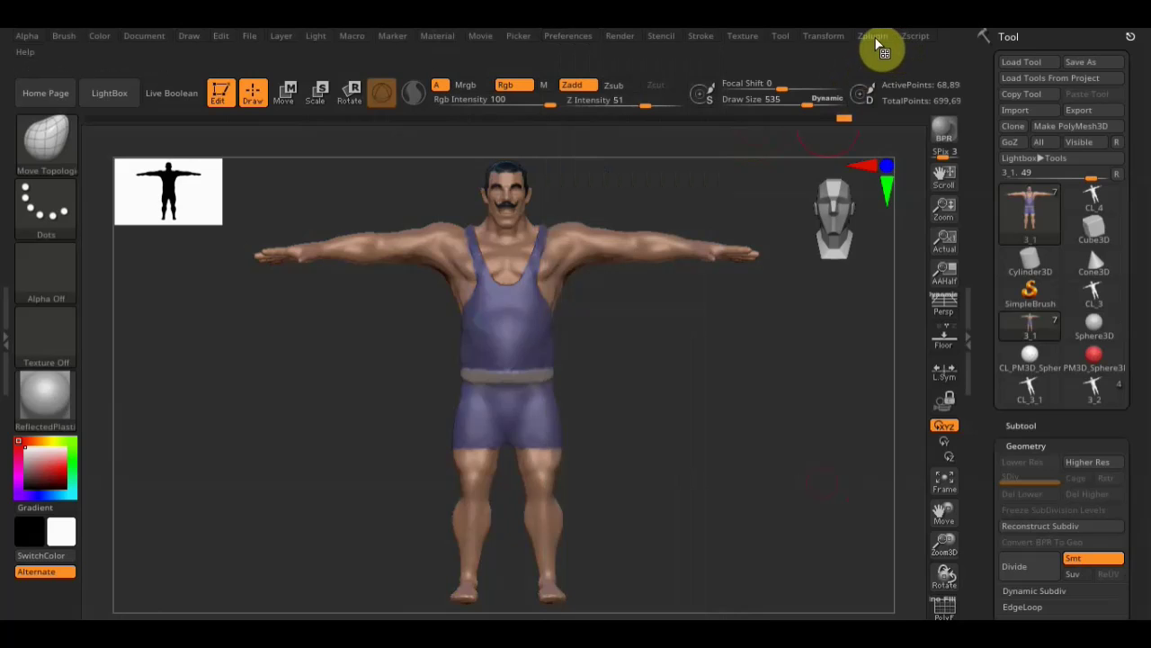
pyautogui.click(874, 37)
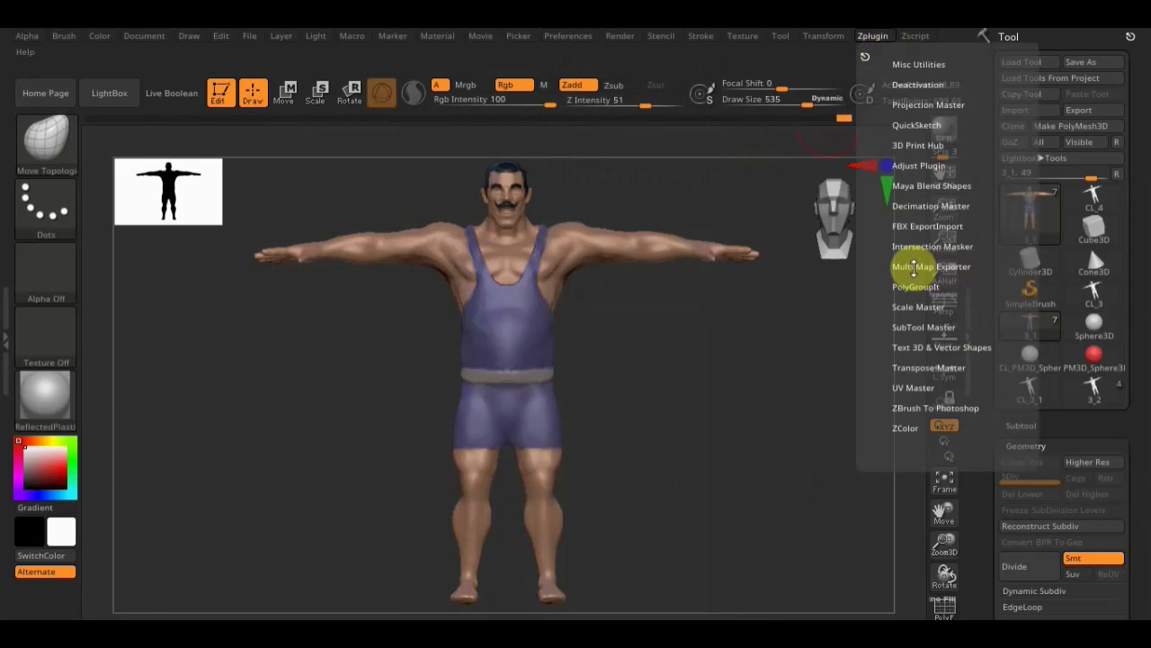
pyautogui.click(913, 266)
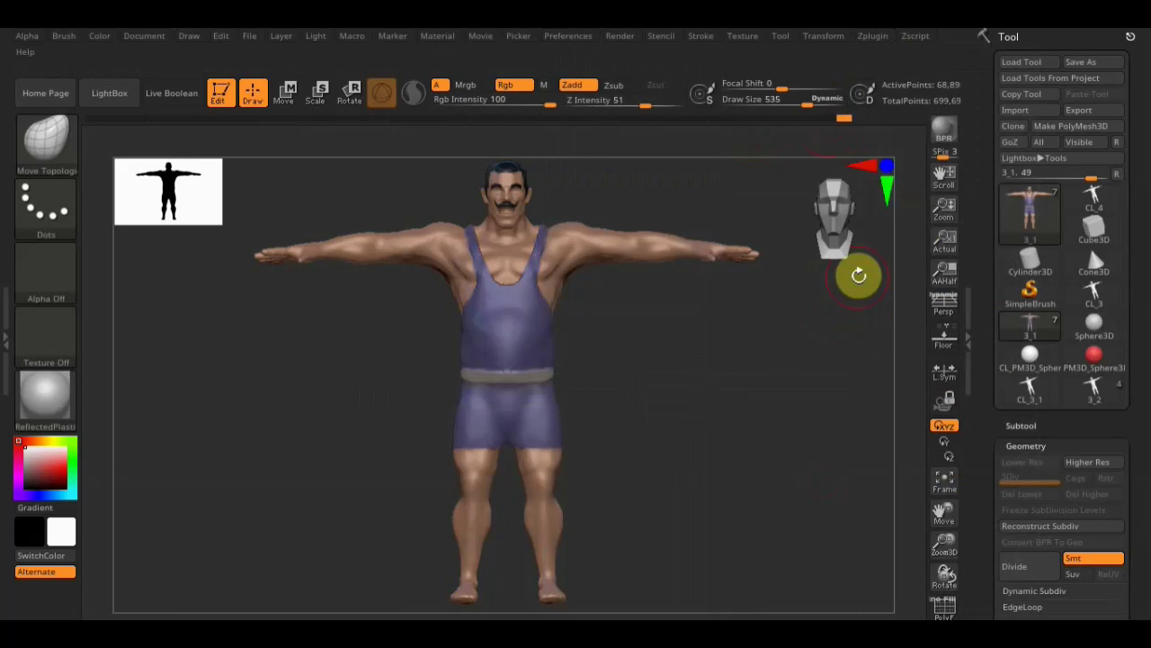
# Expand the Tool palette's Export options showing Qud, Txr, Mrg and Grp, then return to the top.
pyautogui.scroll(-5, 1140, 324)
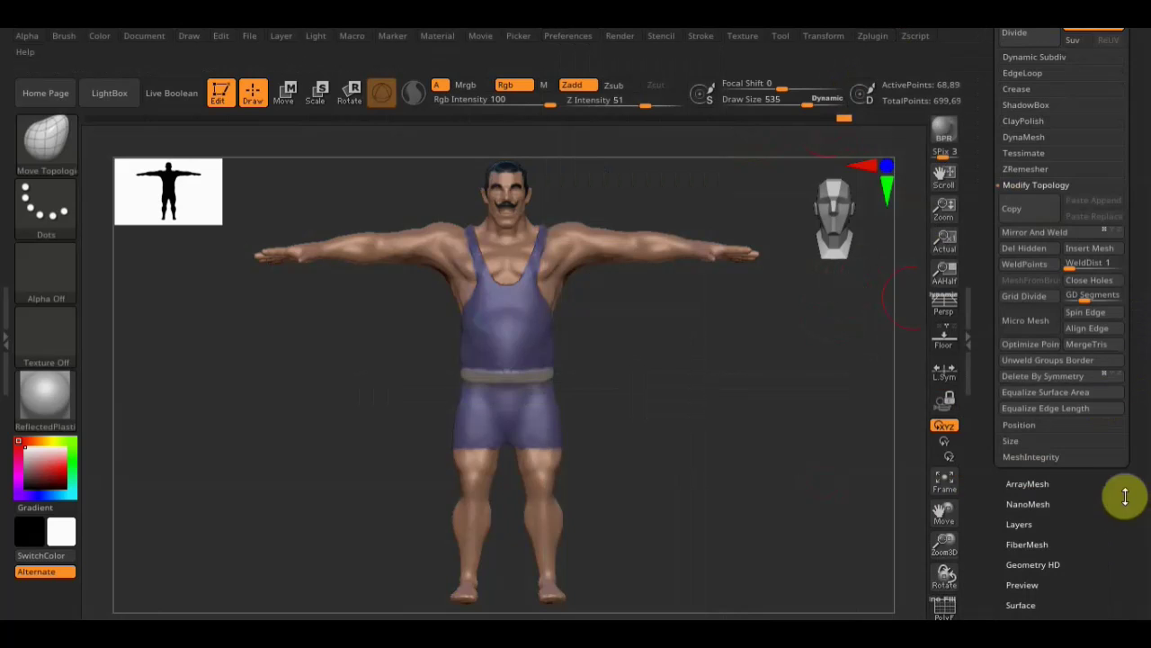
pyautogui.scroll(-5, 1119, 468)
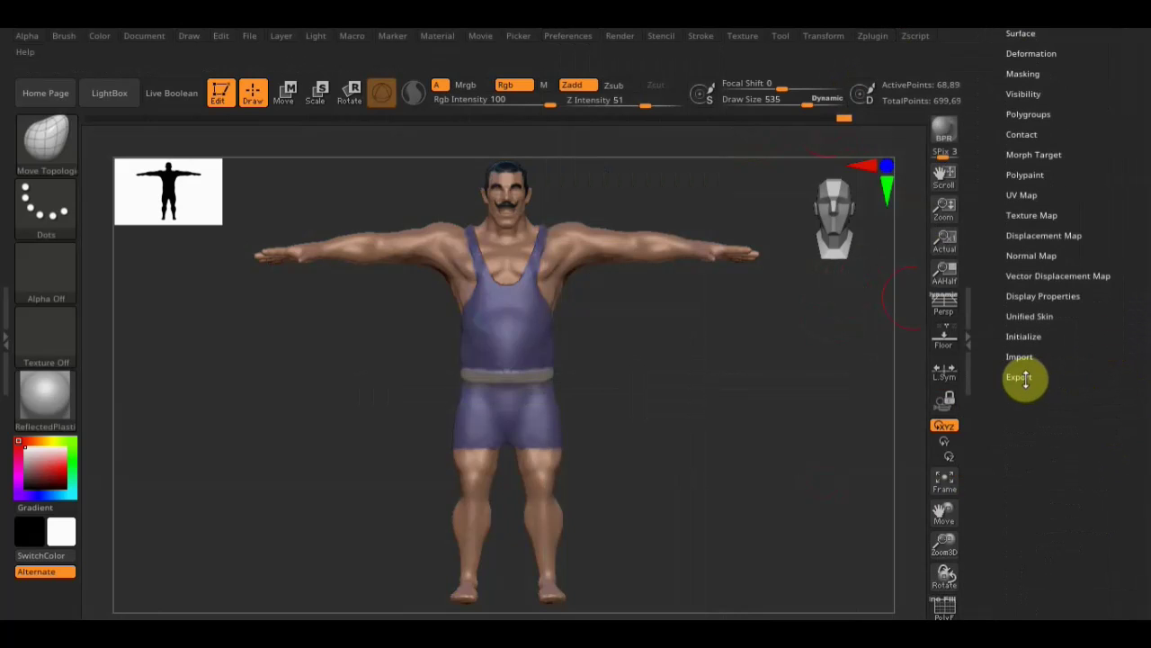
pyautogui.click(1020, 378)
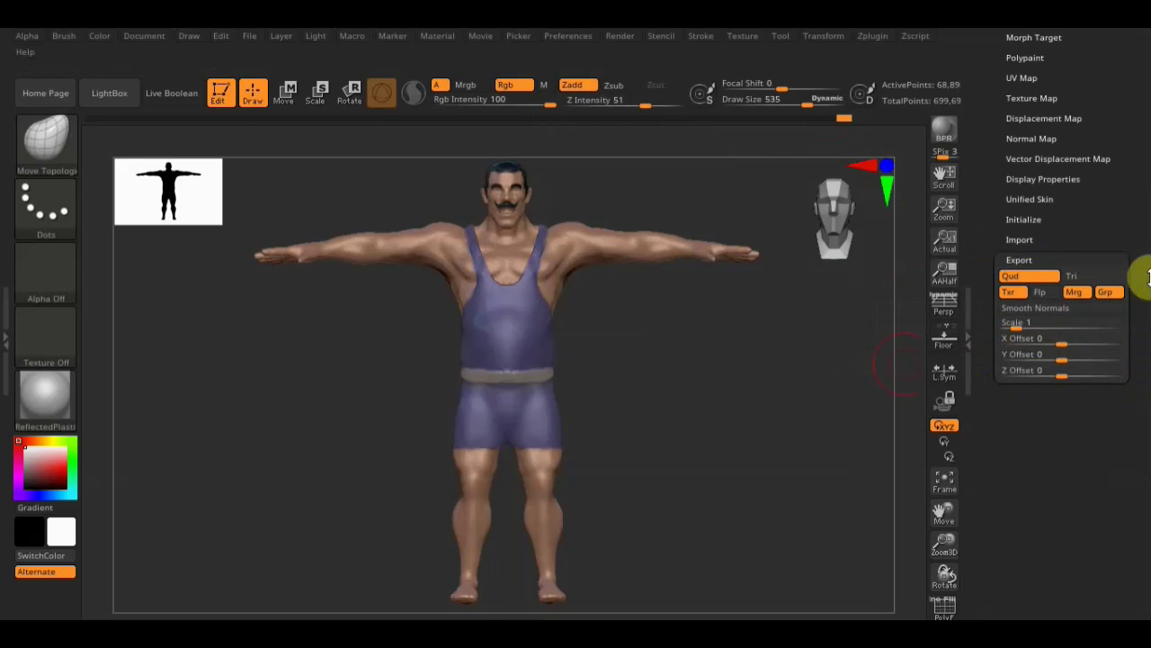
pyautogui.moveTo(1149, 277); pyautogui.dragTo(1113, 430)
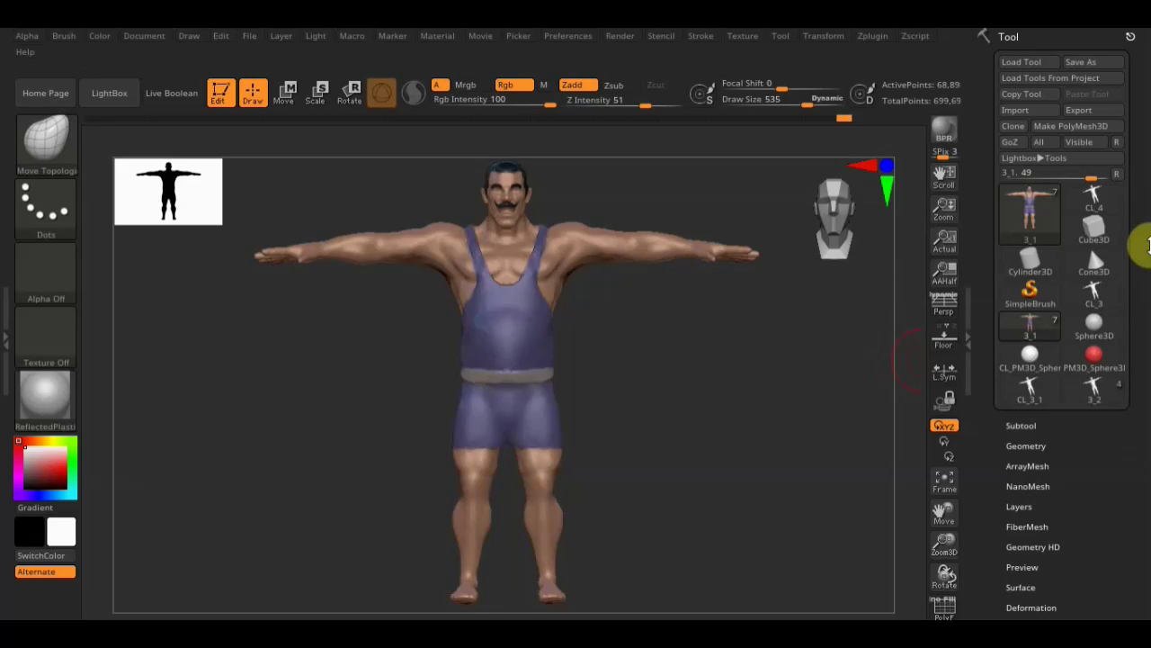
pyautogui.scroll(-5, 1147, 245)
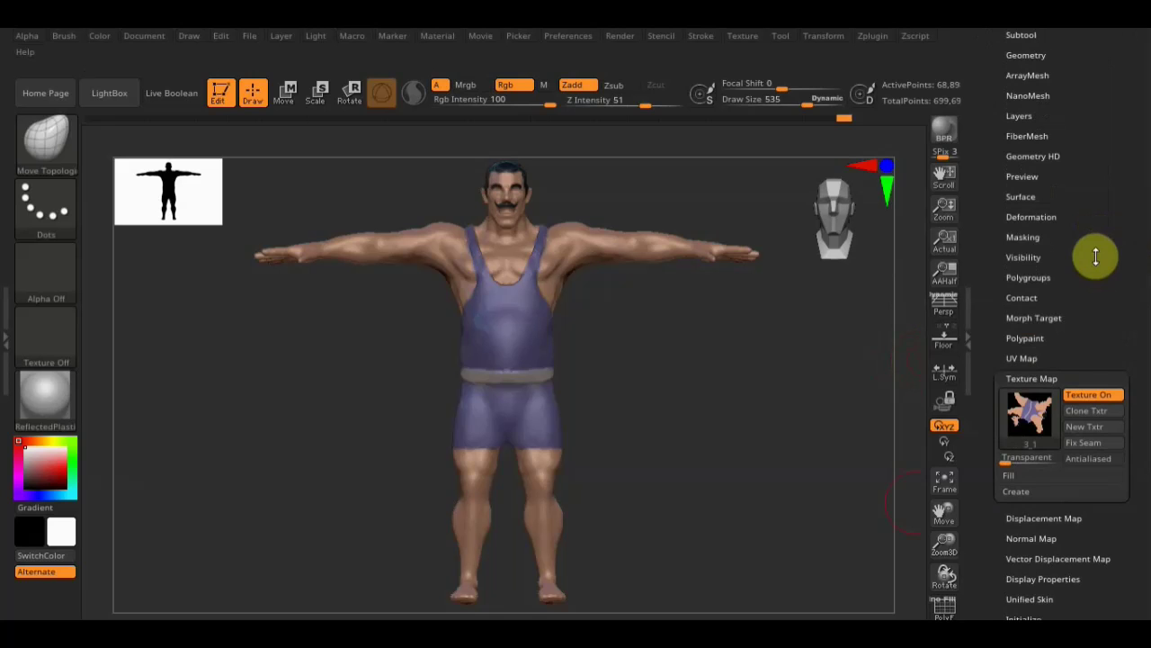
pyautogui.scroll(5, 1097, 288)
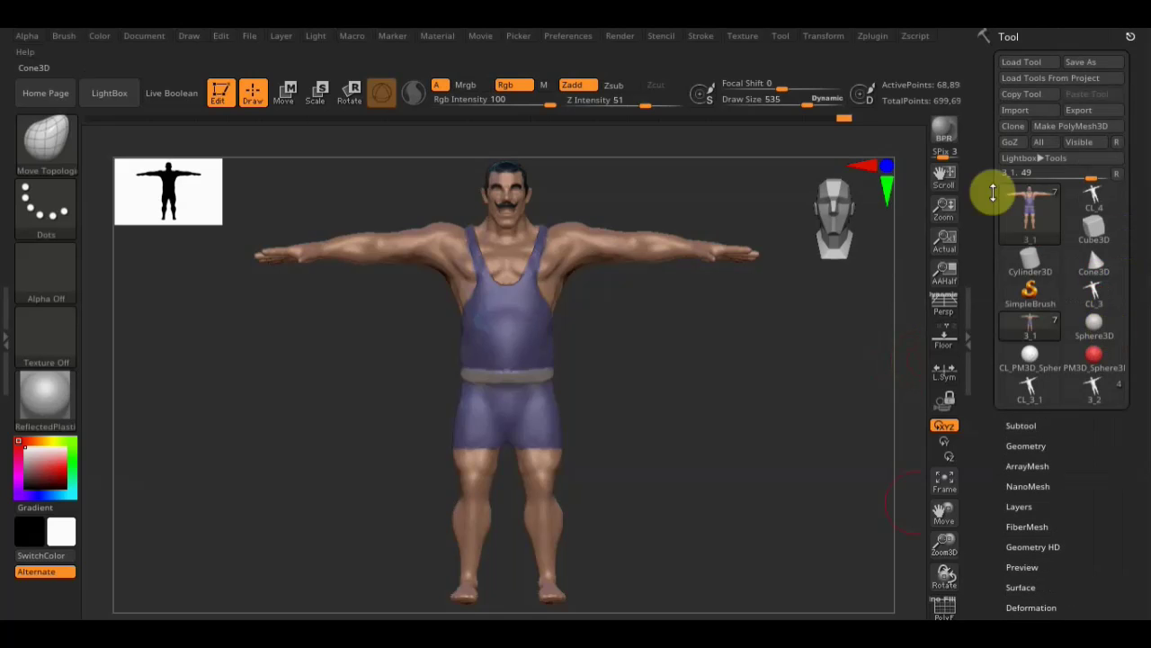
# Export the mesh via Tool > Export as 3_1.obj on the Desktop, confirming the overwrite with Да.
pyautogui.click(1088, 109)
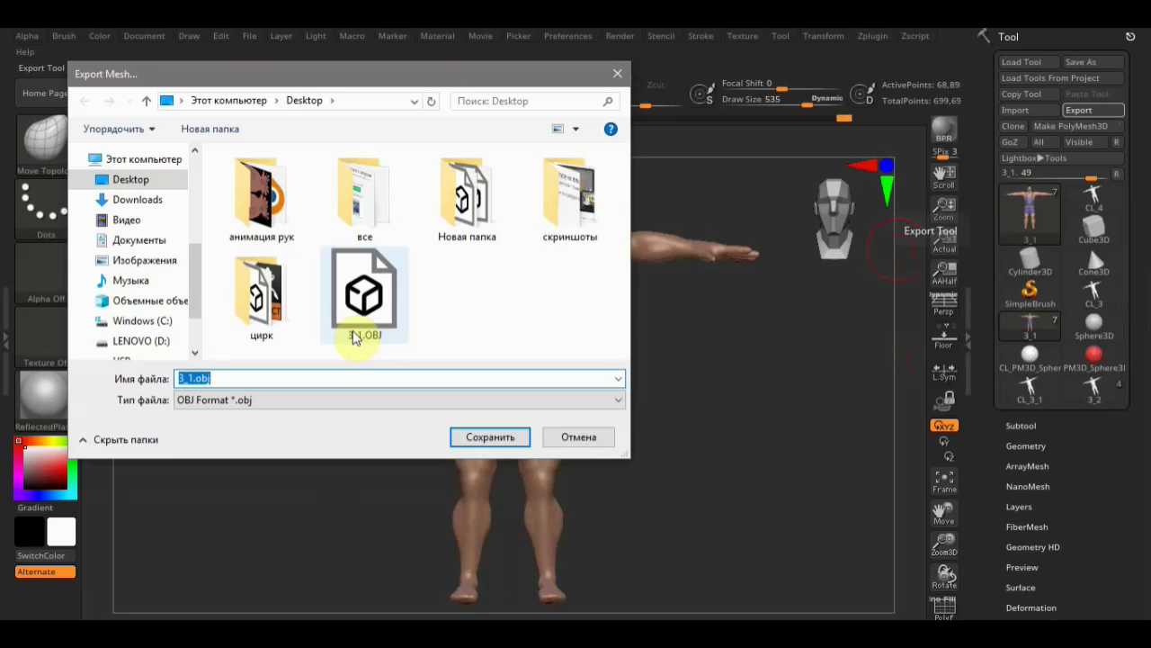
pyautogui.click(488, 437)
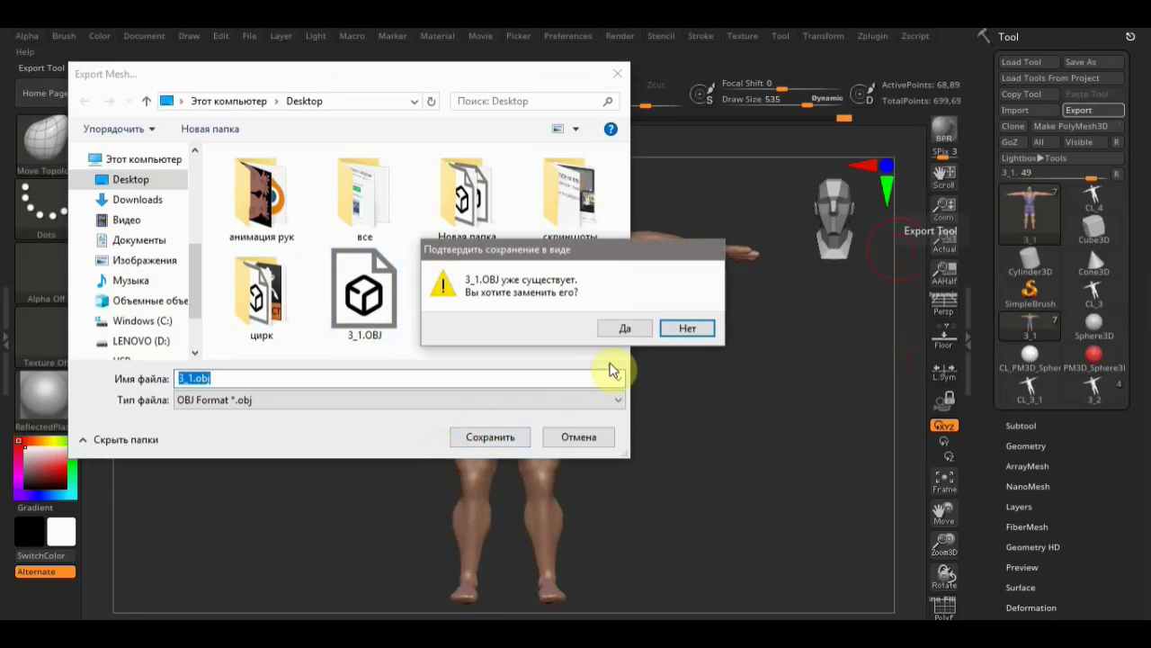
pyautogui.click(627, 327)
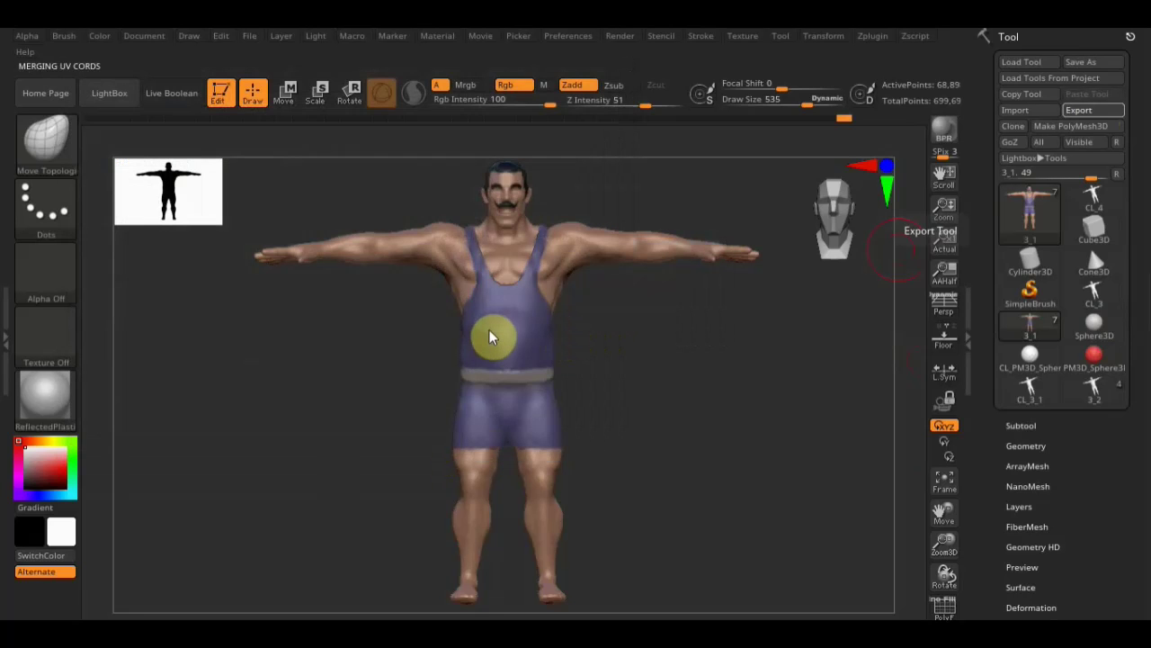